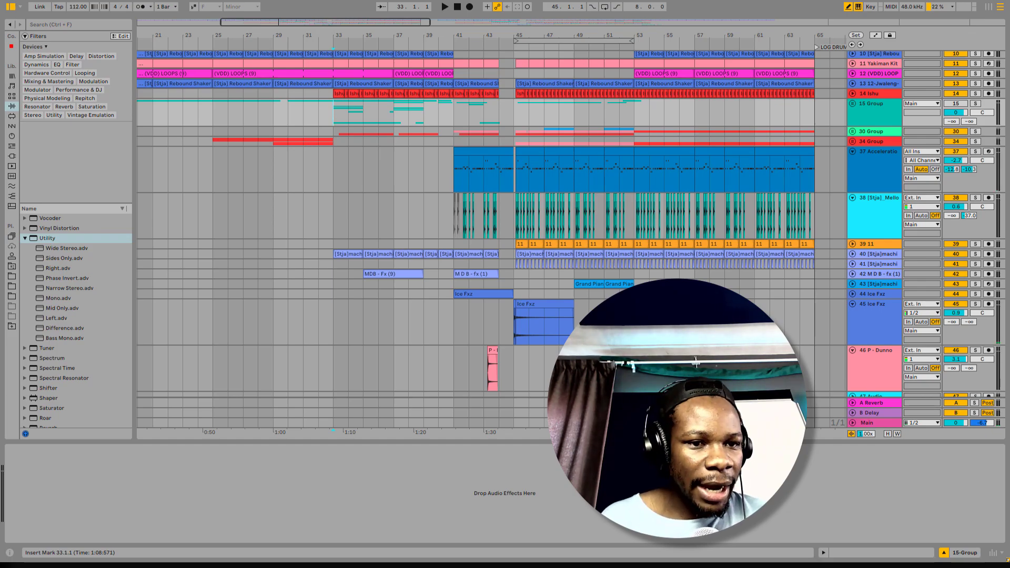
Solo the Acceleration Lead track and play it from bar 41
scroll(520, 226, up, 5)
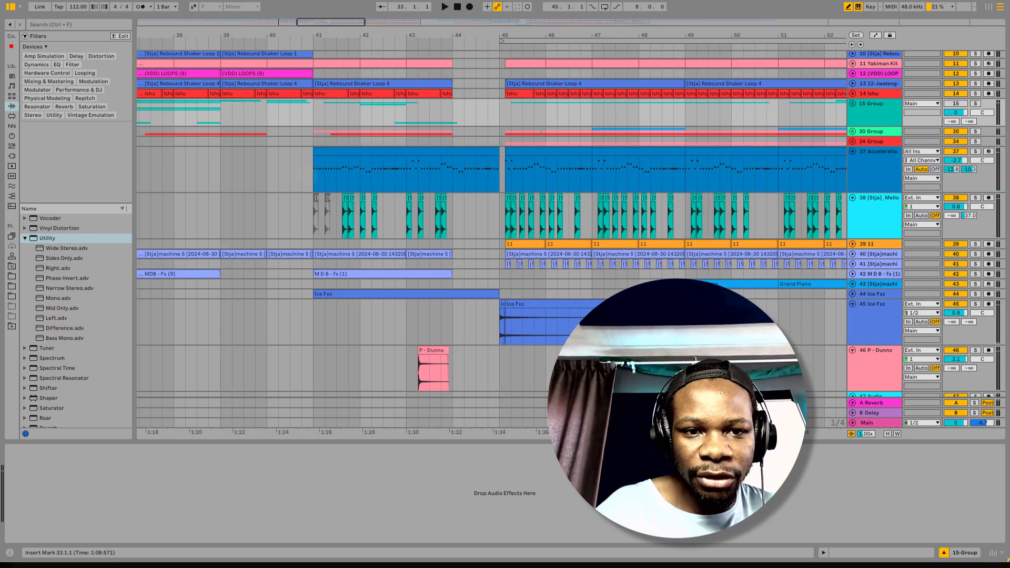
click(304, 175)
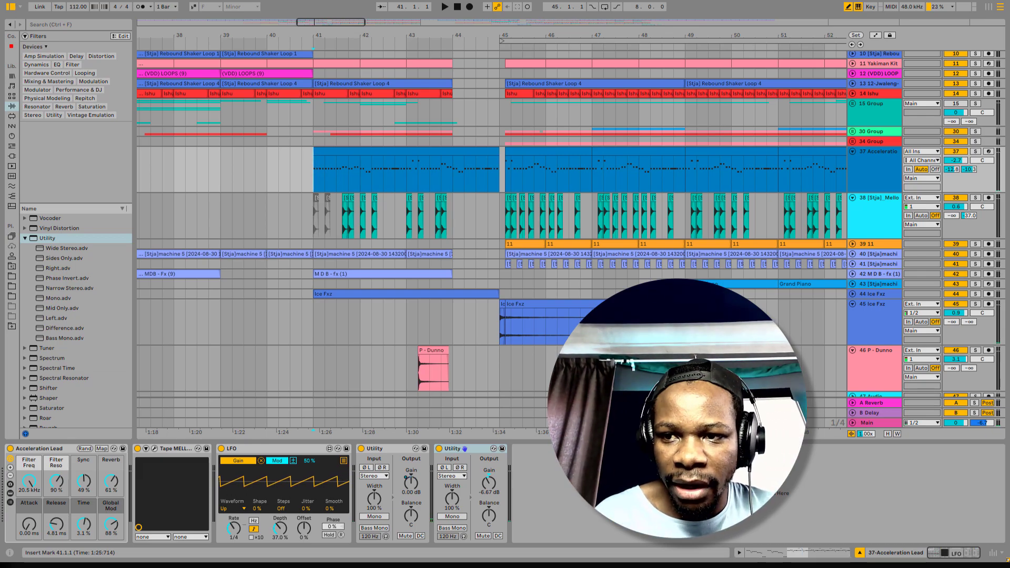
click(975, 151)
key(space)
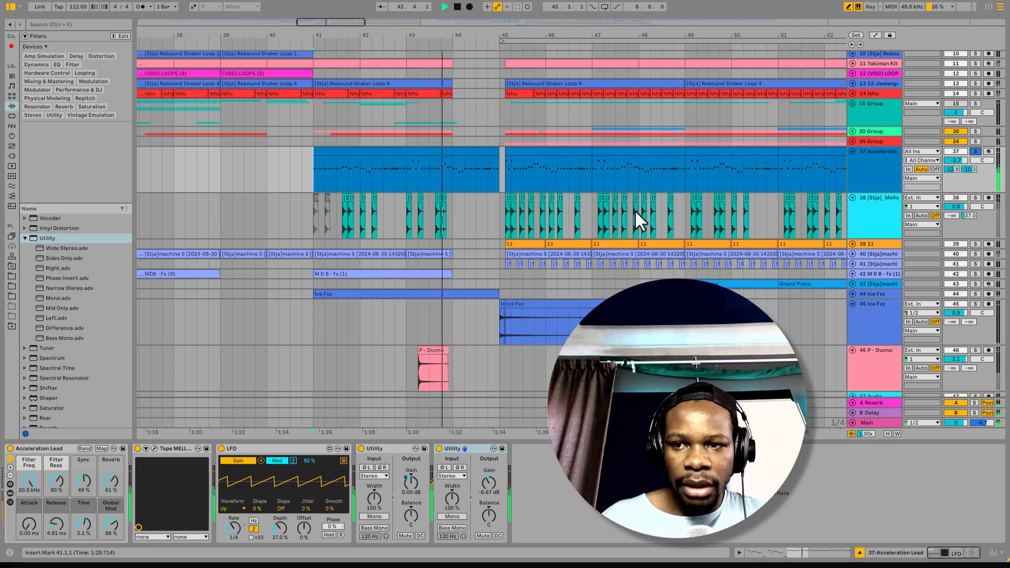
key(space)
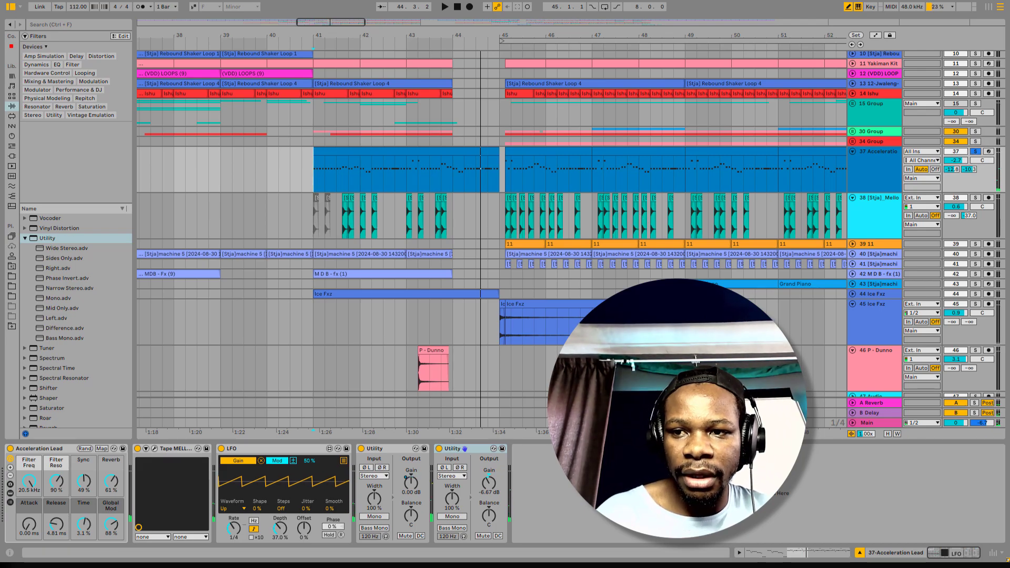
Unsolo the Acceleration Lead track and play the section from bar 41 with the full mix
click(975, 151)
key(space)
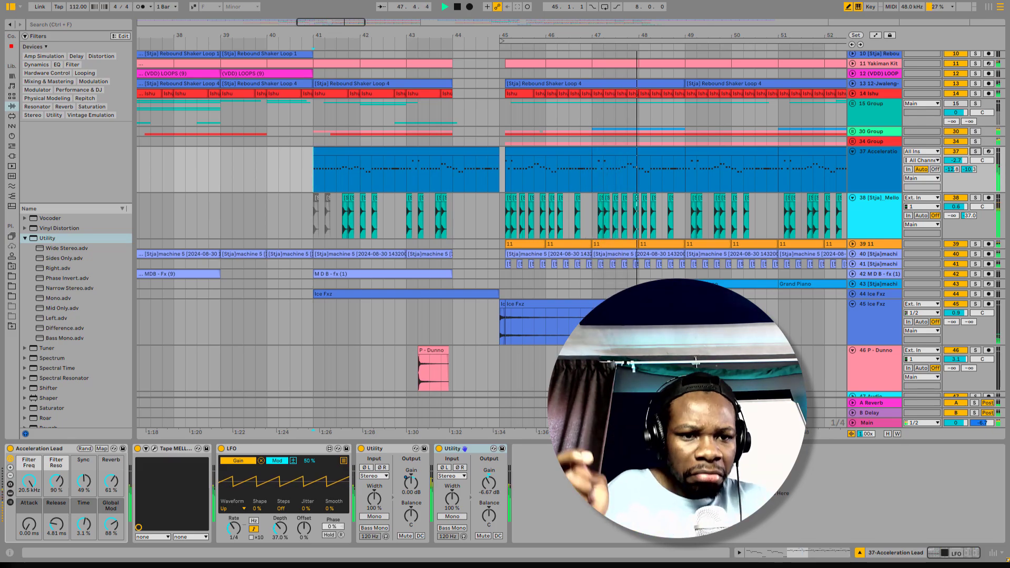
scroll(703, 163, down, 4)
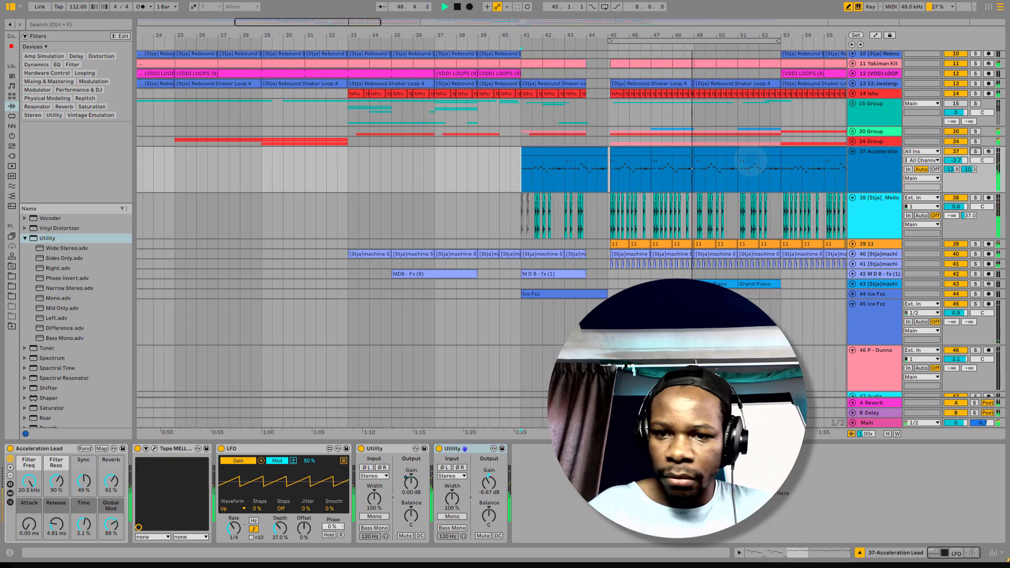
scroll(702, 163, up, 2)
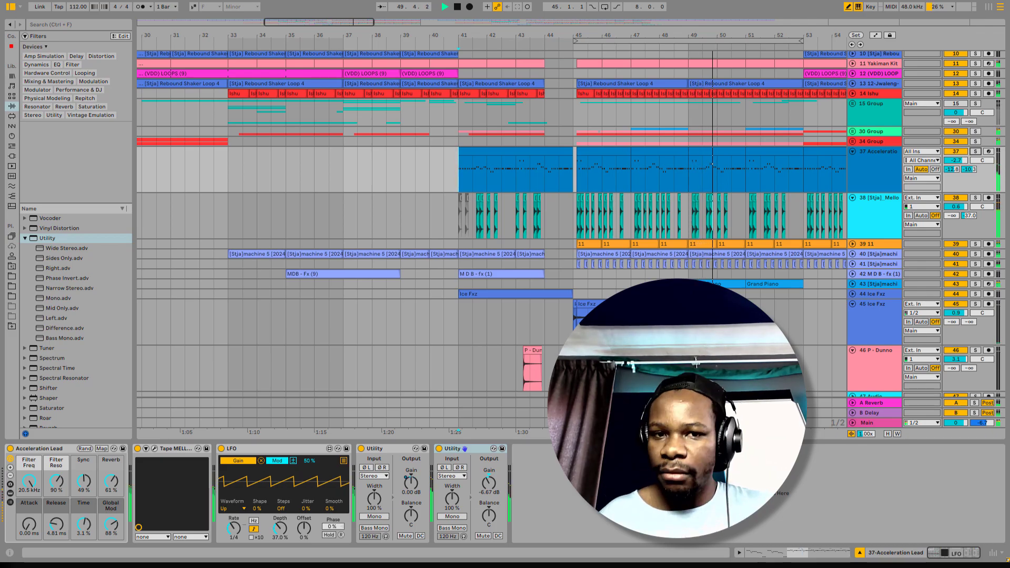
Collapse the Tape MELLO-FI, LFO and both Utility devices in the Acceleration Lead track's device chain
click(875, 171)
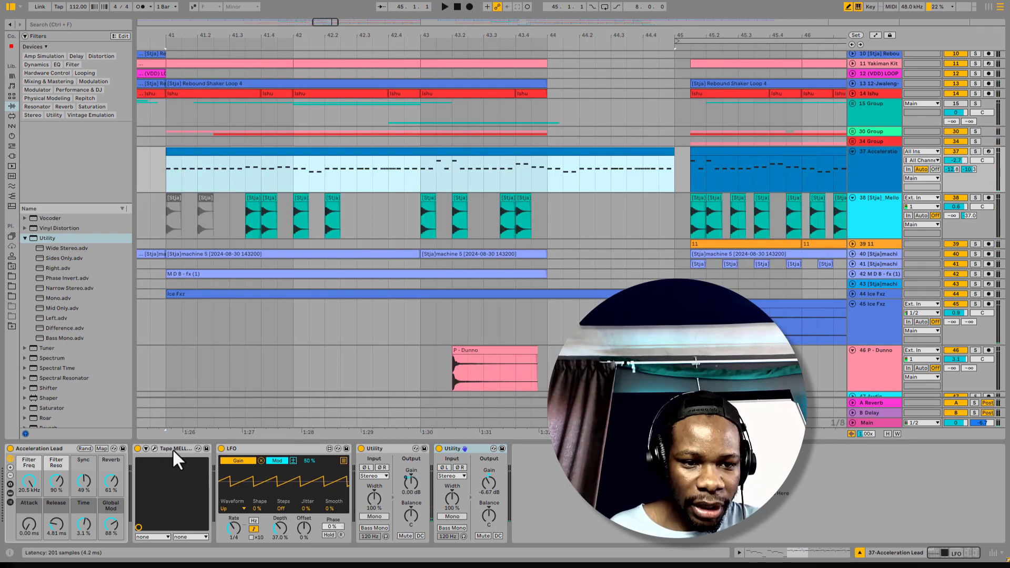
double_click(173, 450)
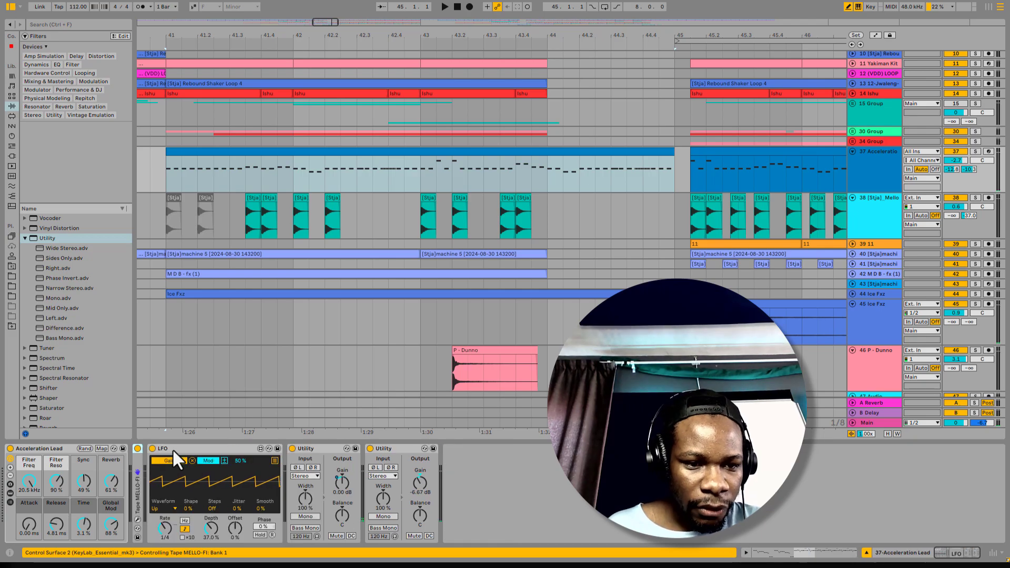
double_click(182, 450)
double_click(182, 450)
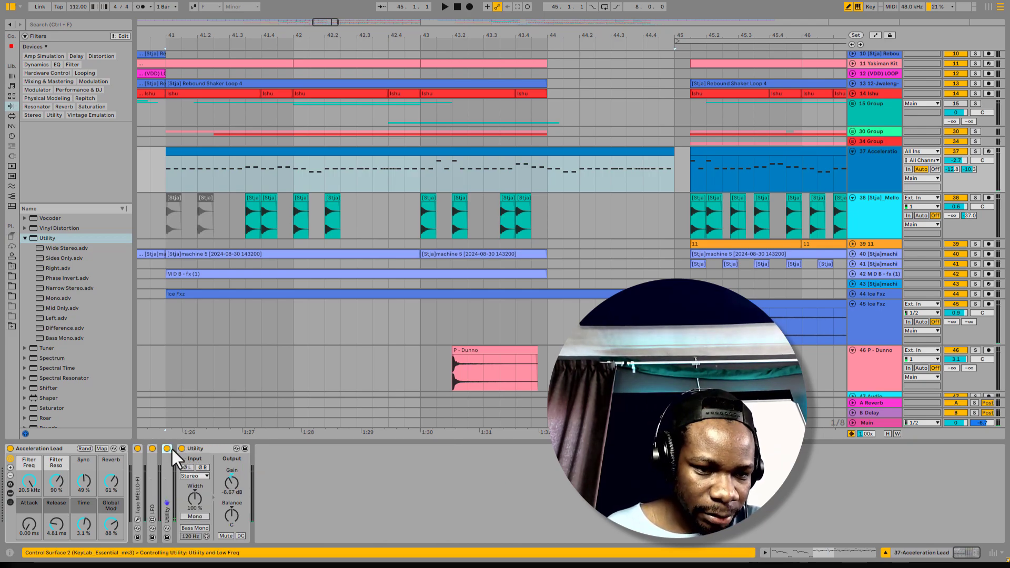
double_click(212, 449)
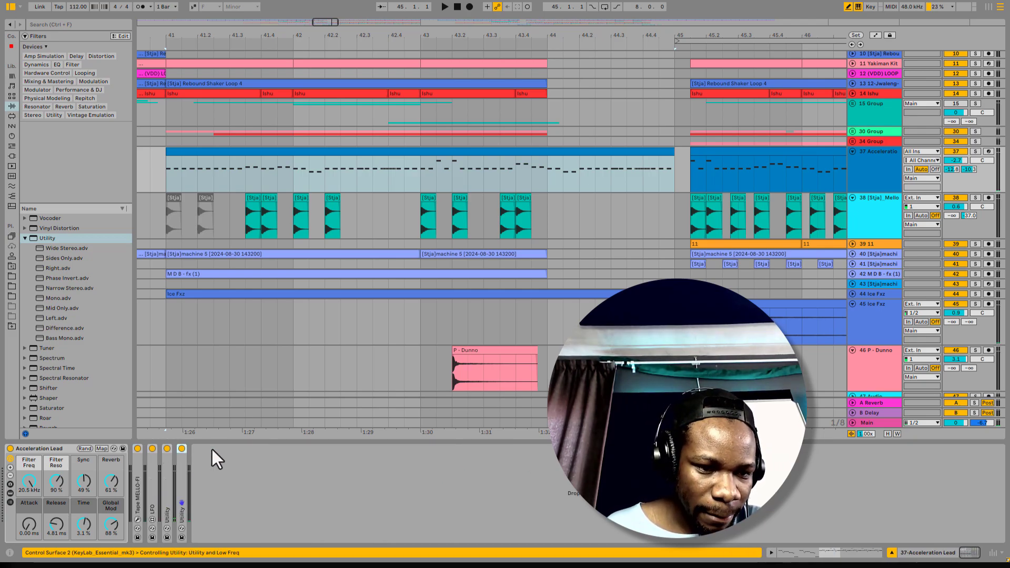
Deactivate the Tape MELLO-FI, LFO and both Utility devices, leaving only the instrument rack active
click(135, 447)
click(152, 449)
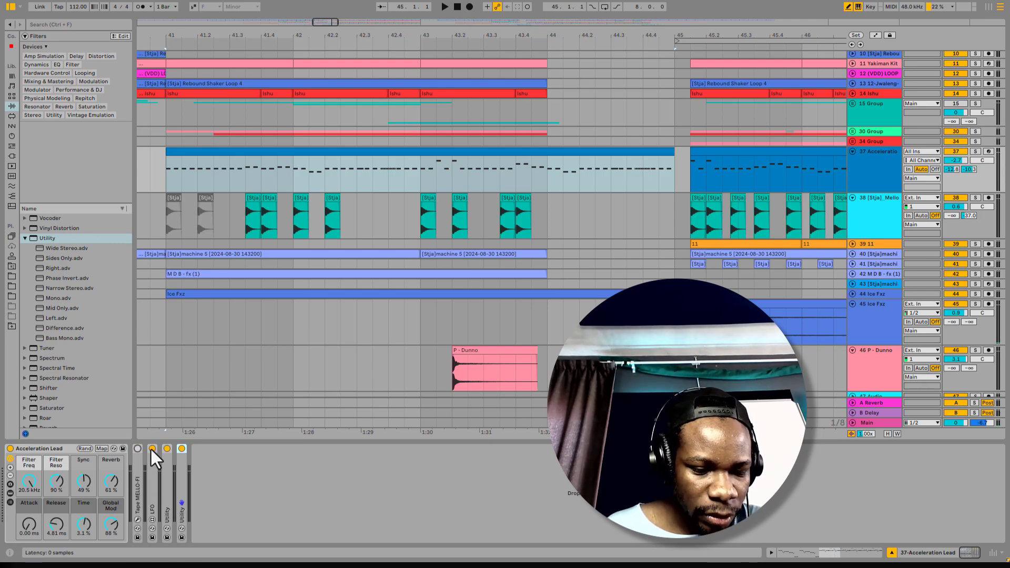
click(167, 448)
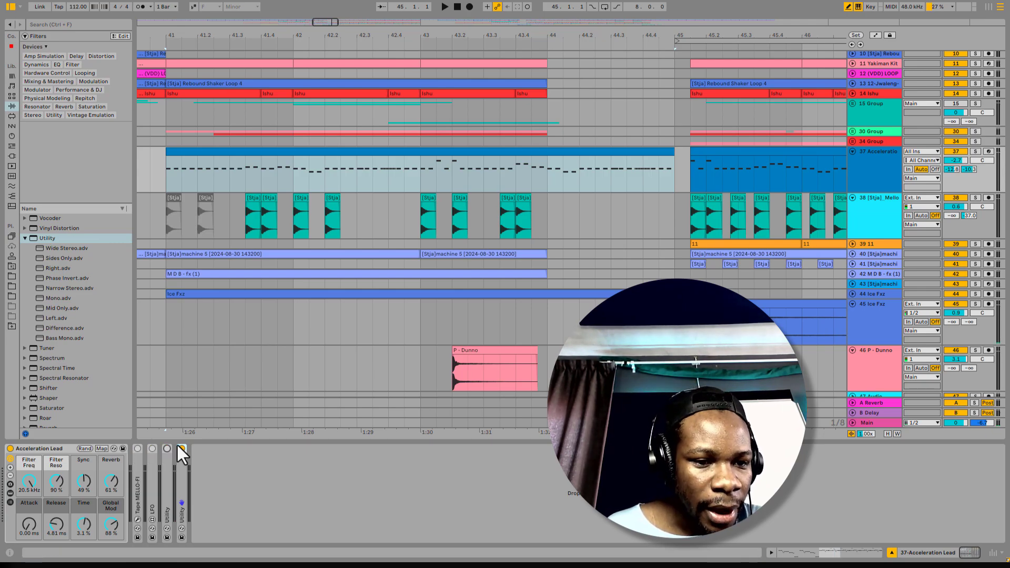
click(182, 448)
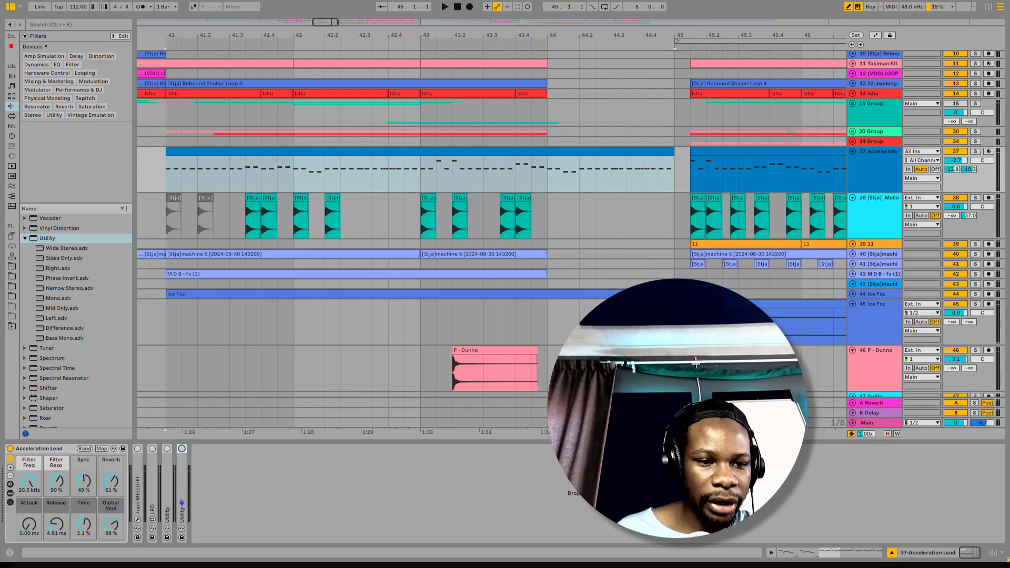
Locate the Acceleration Lead rack's preset in the browser with Hot-Swap, and leave swap mode
click(36, 452)
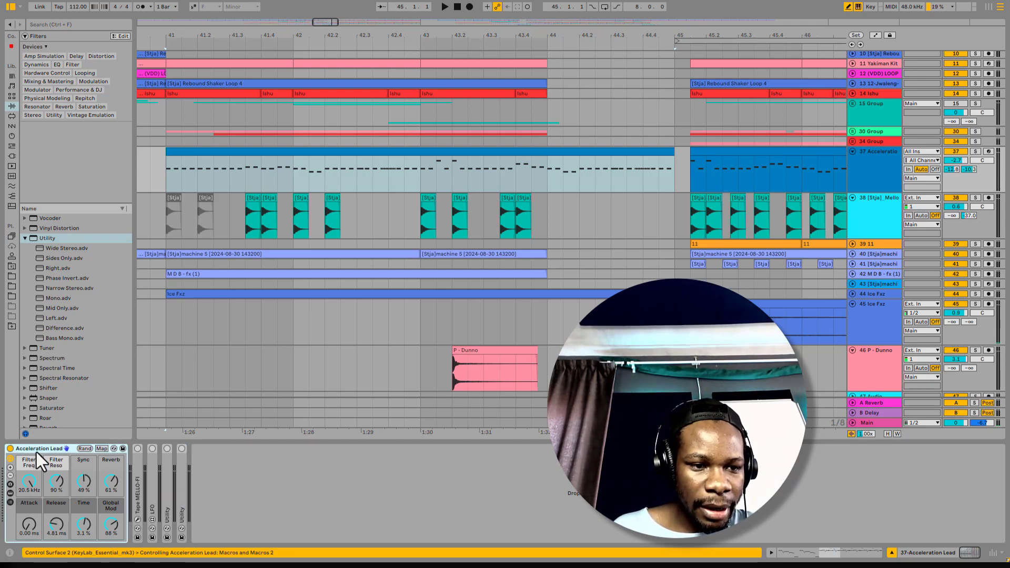
click(114, 448)
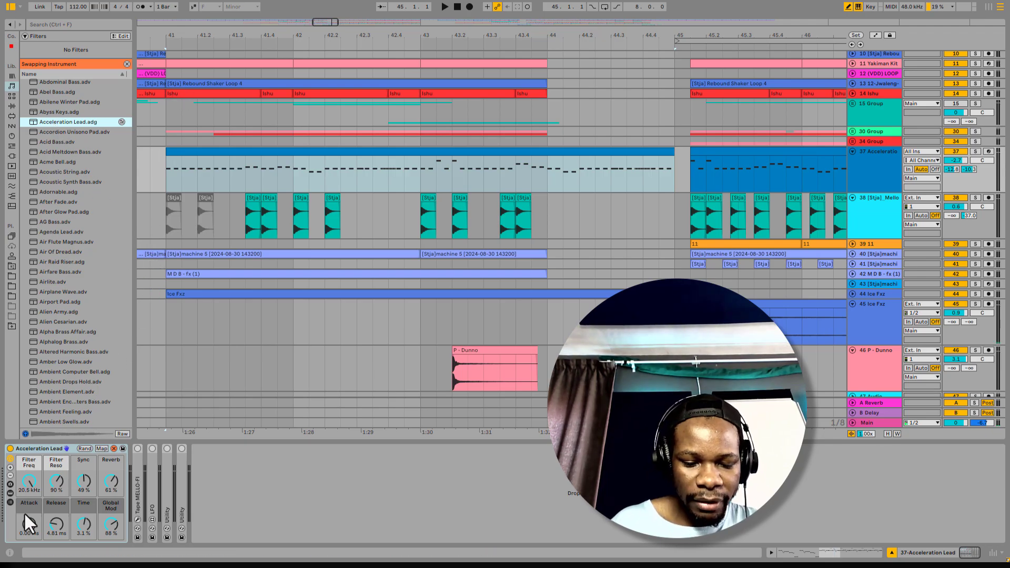
click(114, 448)
Audition the soloed lead without effects, comparing the rack's Reverb macro at 0% and 61%
key(space)
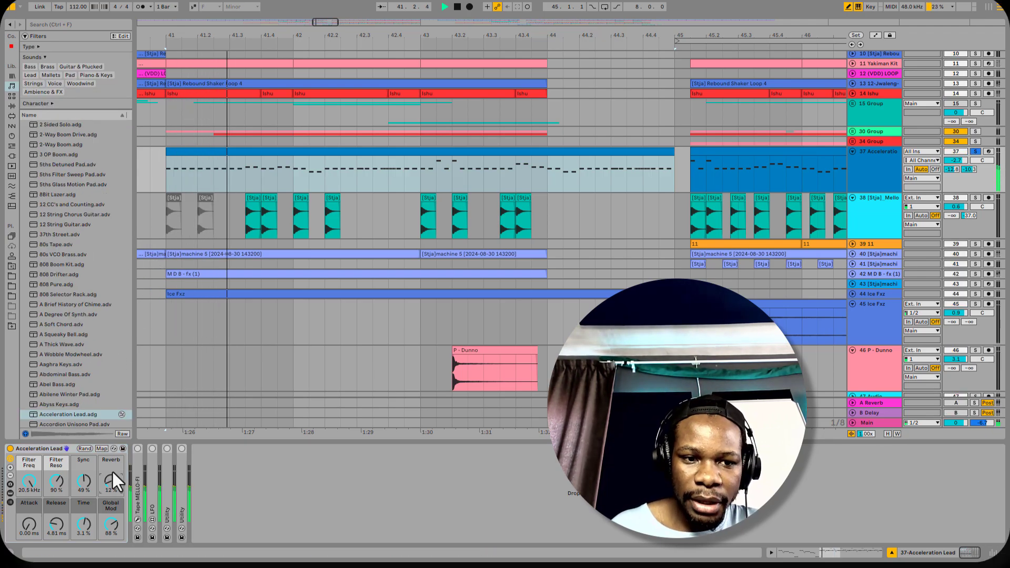
key(space)
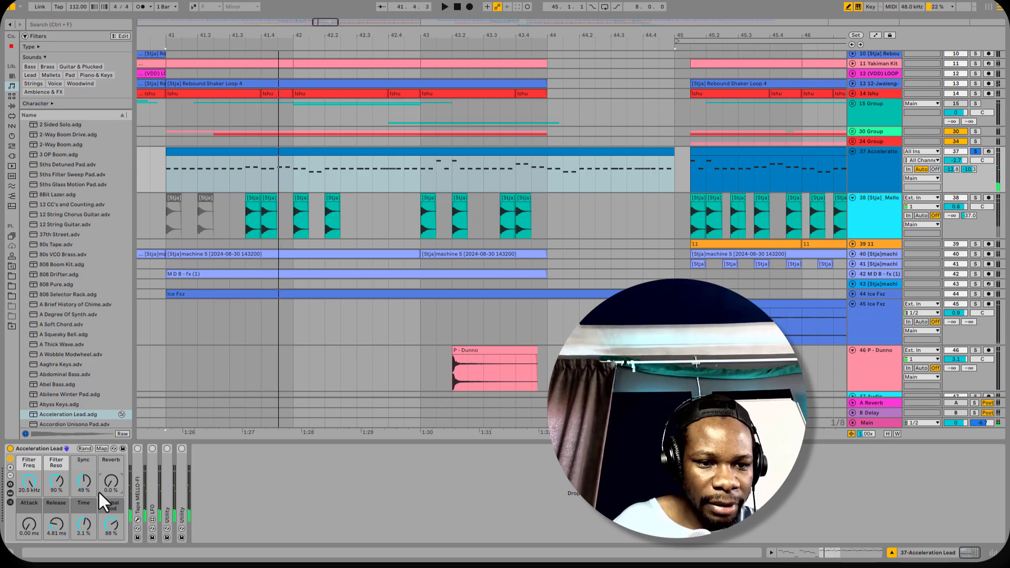
key(space)
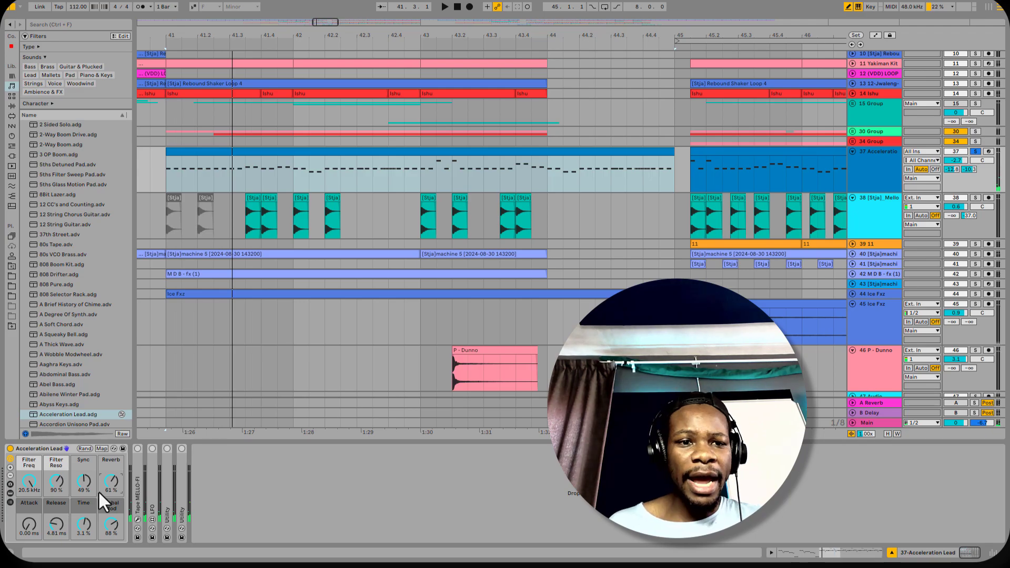
Open the Tape MELLO-FI plug-in window, reactivate the device and play the lead with its Lo-Fi Hi Pass preset
click(137, 468)
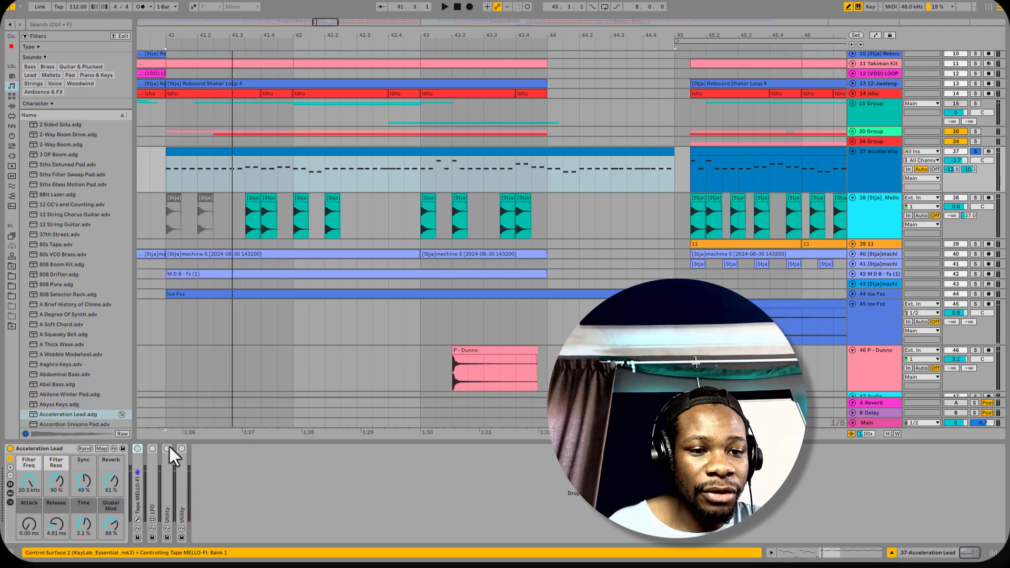
click(136, 521)
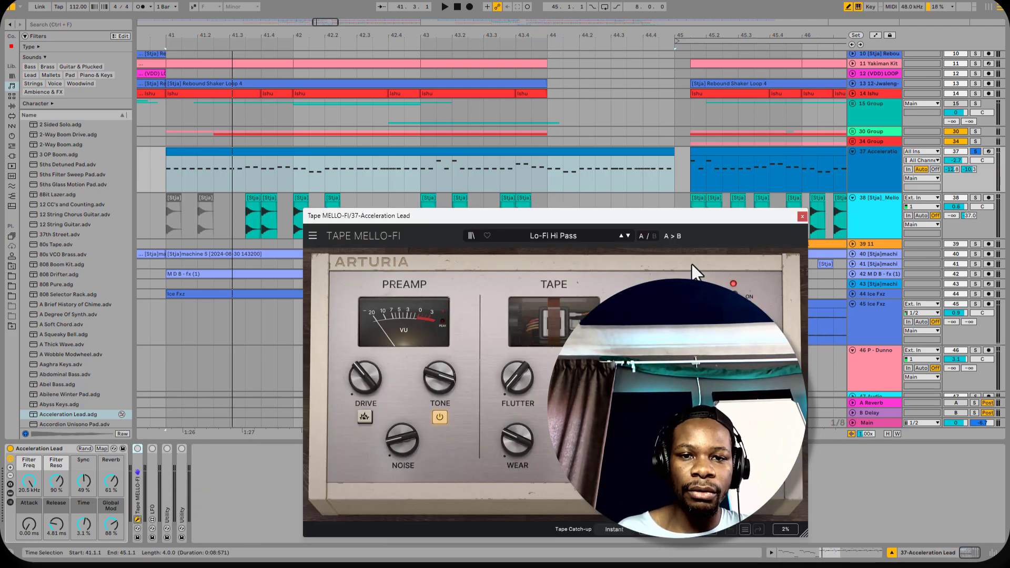
click(137, 449)
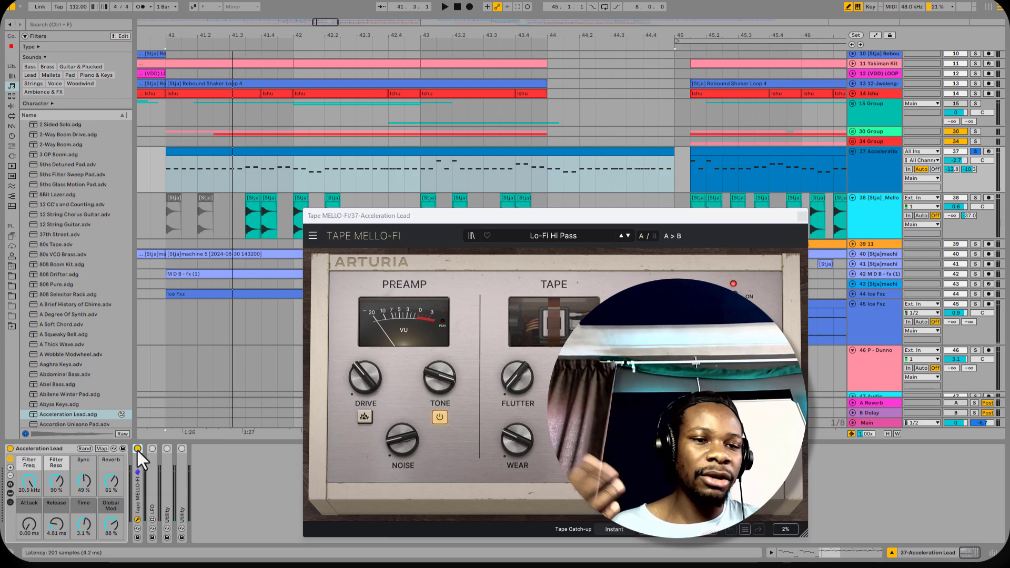
key(space)
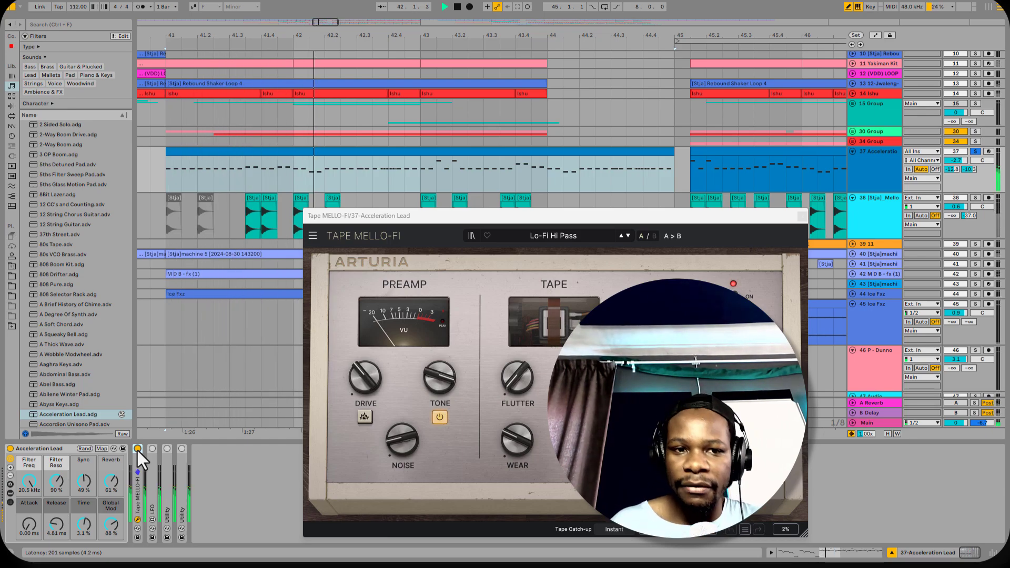
key(space)
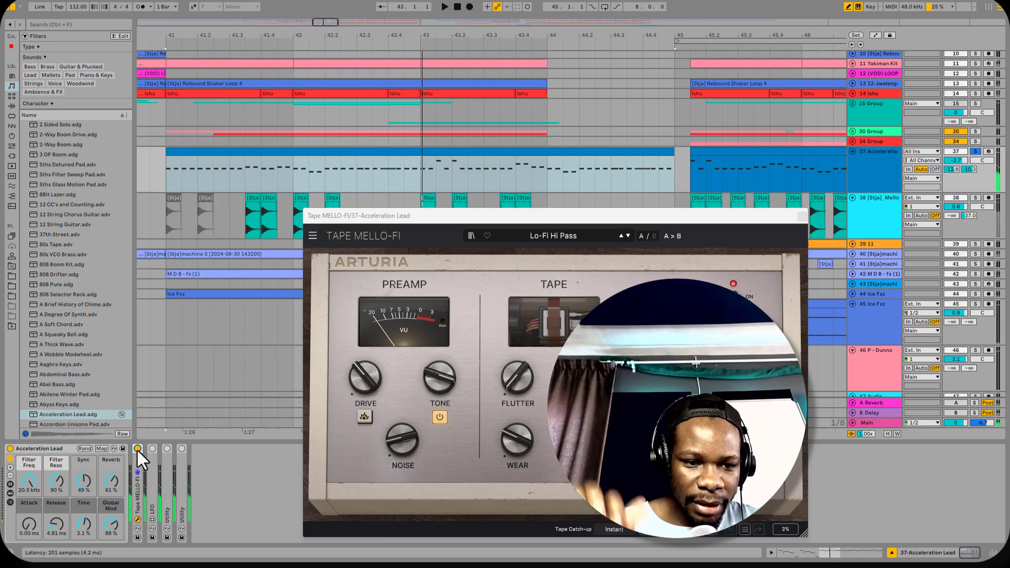
Expand and reactivate the LFO, and shift the Tape MELLO-FI window away from the device chain
double_click(154, 462)
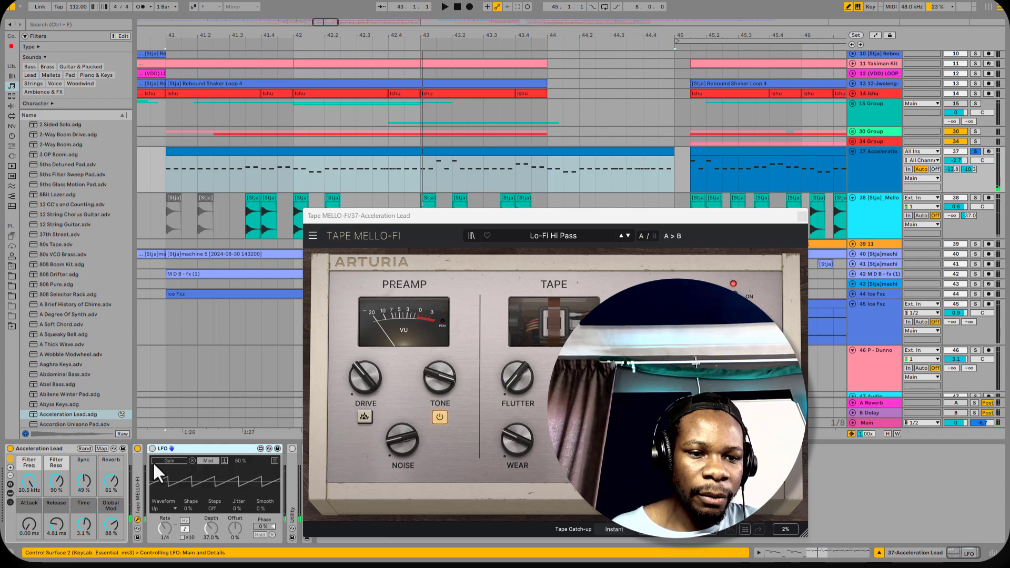
click(153, 448)
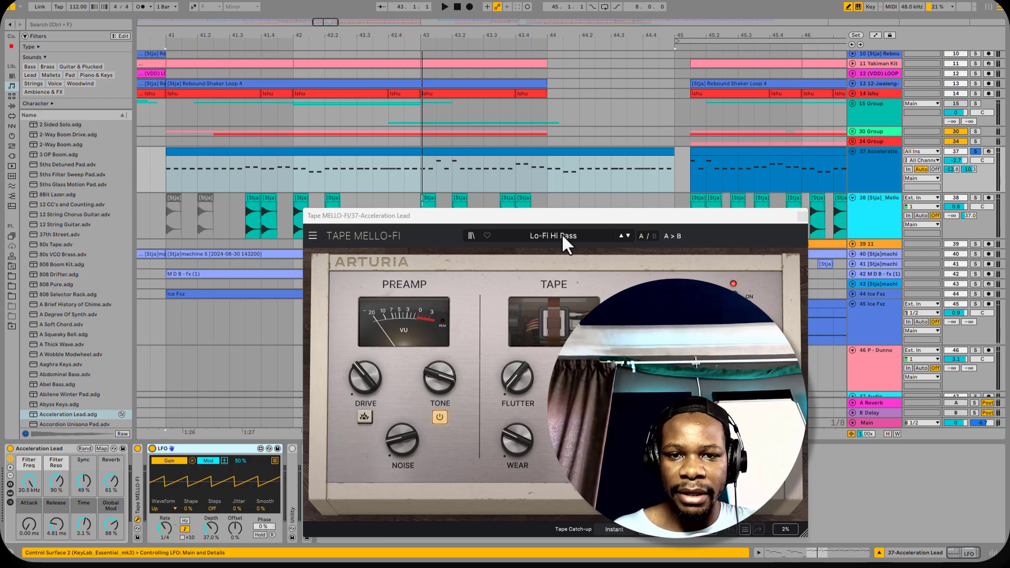
drag(549, 216, 754, 50)
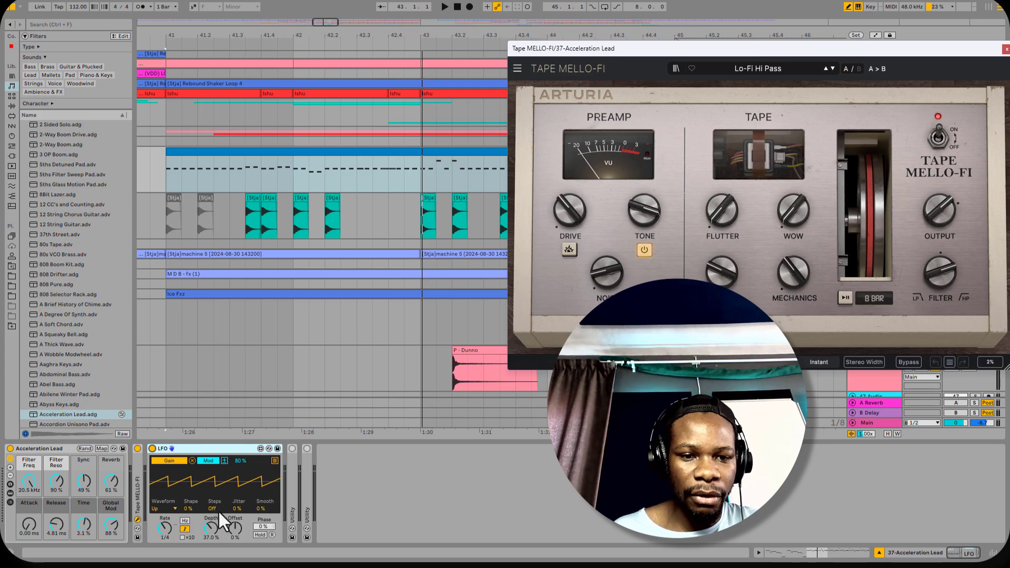
Expand and reactivate the first Utility, directly after the LFO
click(294, 475)
double_click(294, 475)
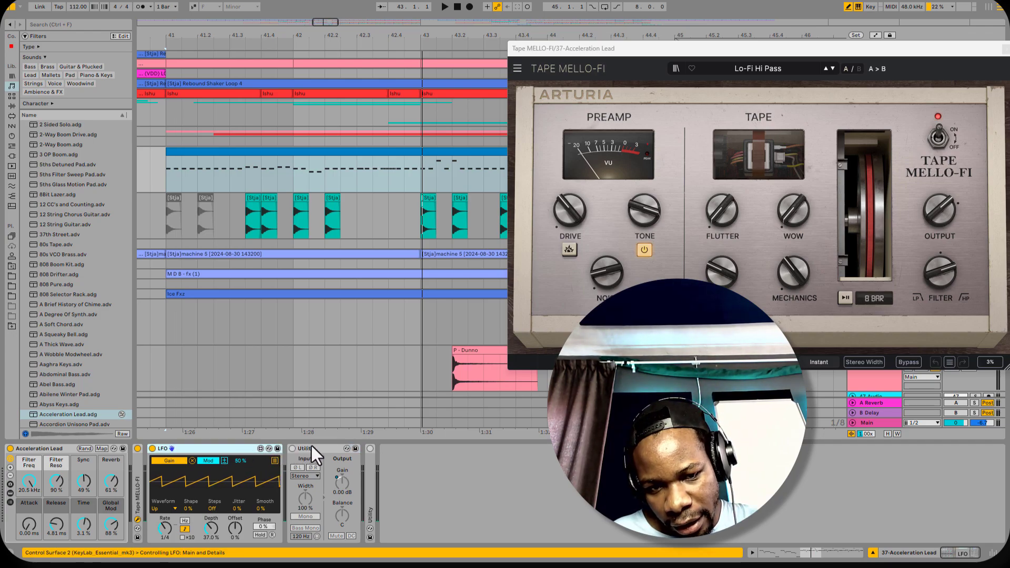
click(291, 451)
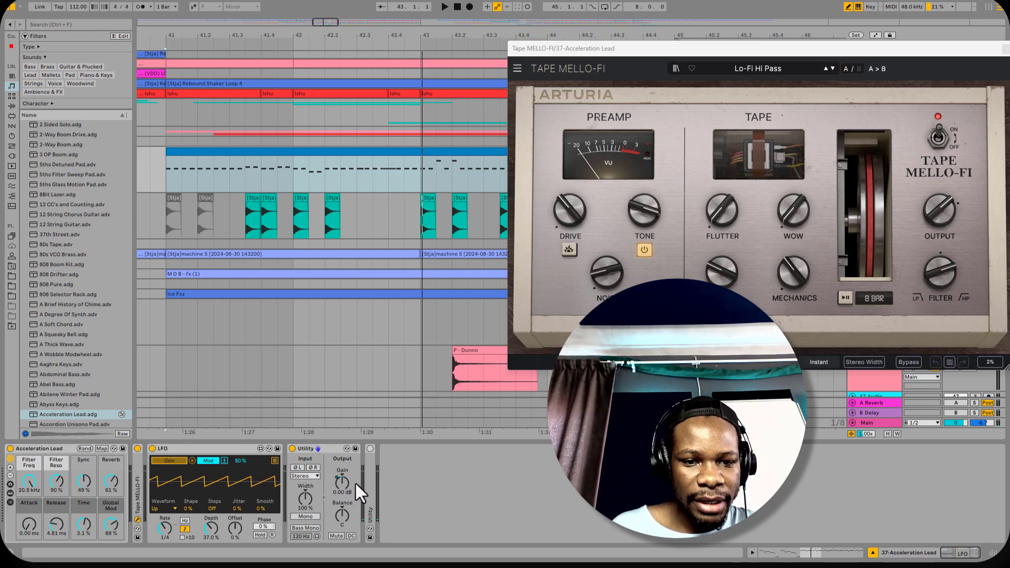
Expand and reactivate the last Utility in the chain, and play the lead with all its effects on
click(372, 475)
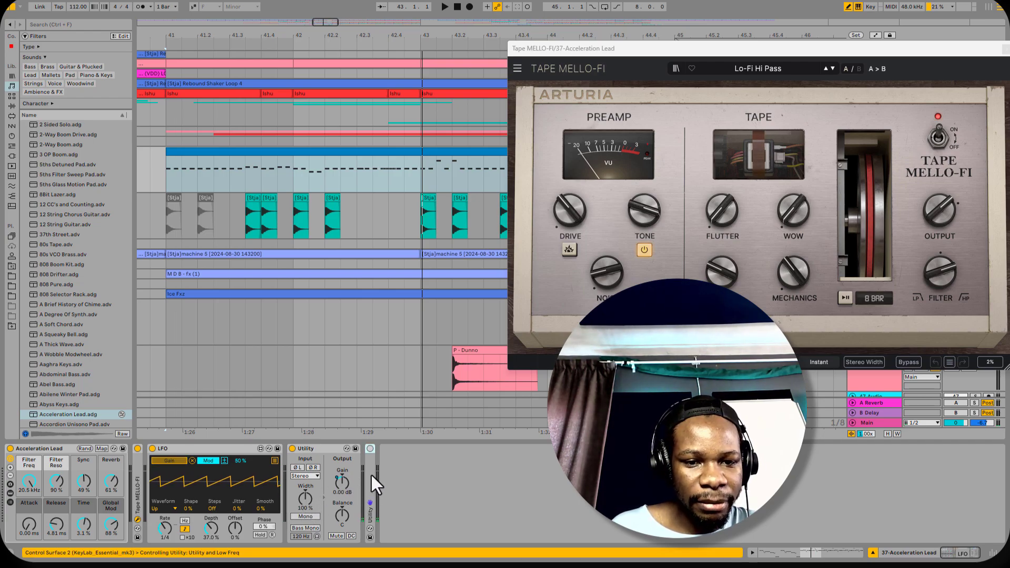
double_click(371, 475)
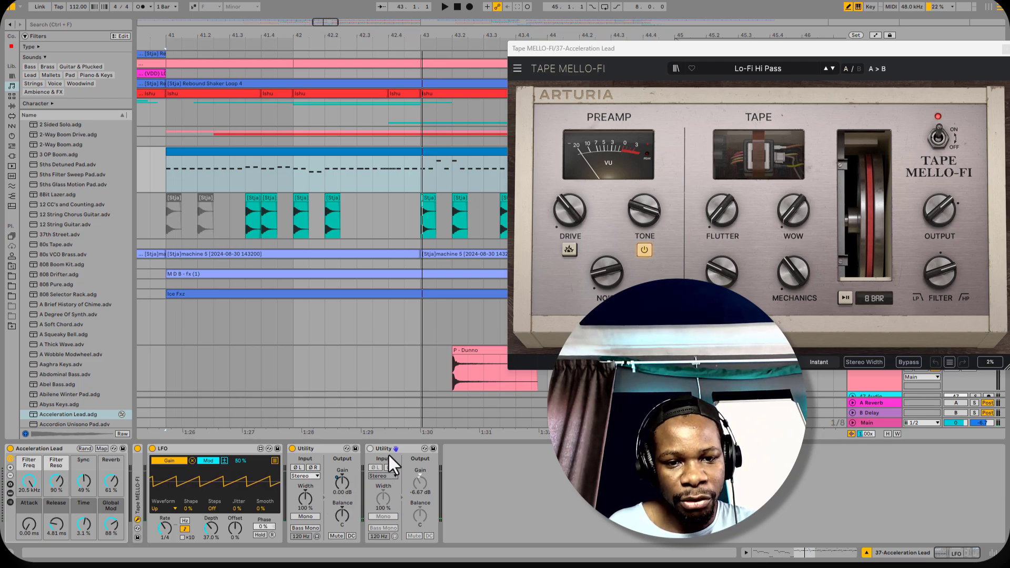
click(370, 448)
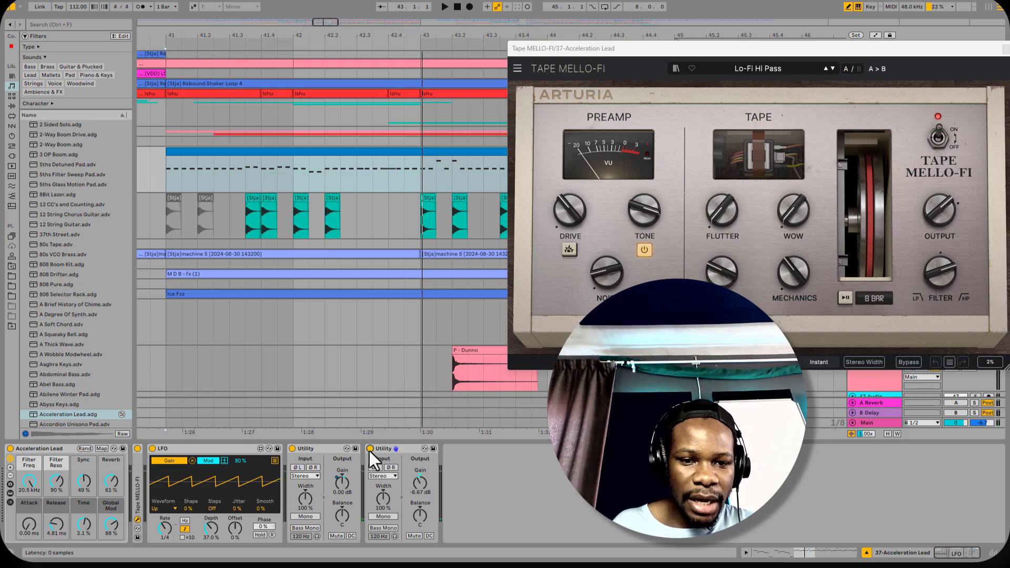
key(space)
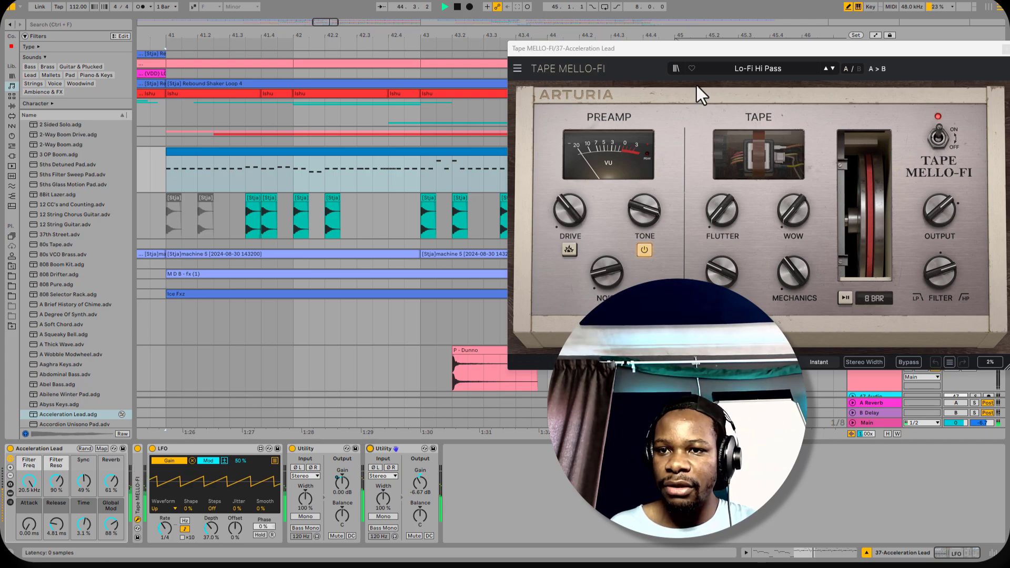
Move the Tape MELLO-FI window clear of the track controls and toggle the Reverb and Delay return tracks during playback
drag(953, 48, 583, 103)
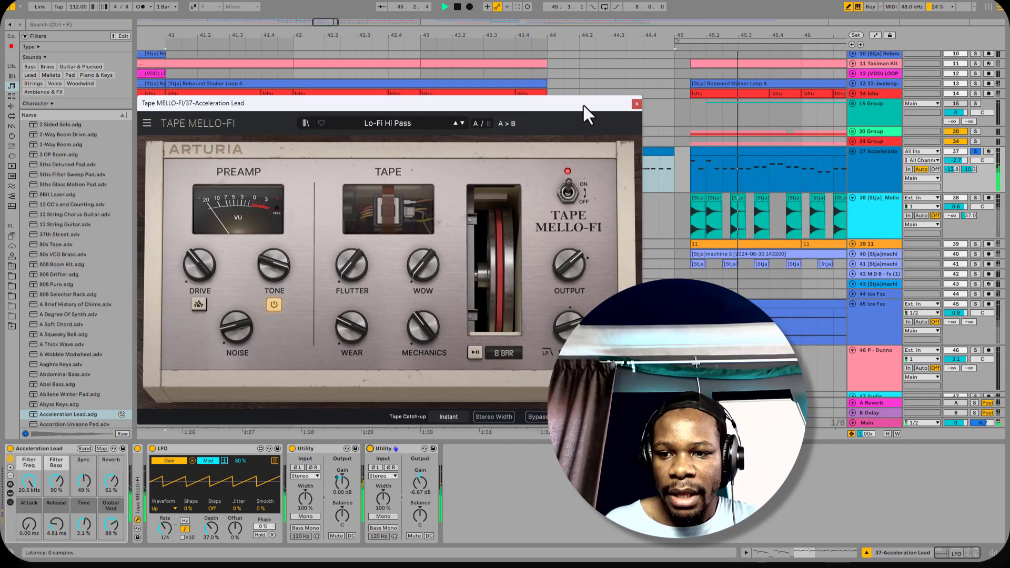
click(956, 403)
click(956, 413)
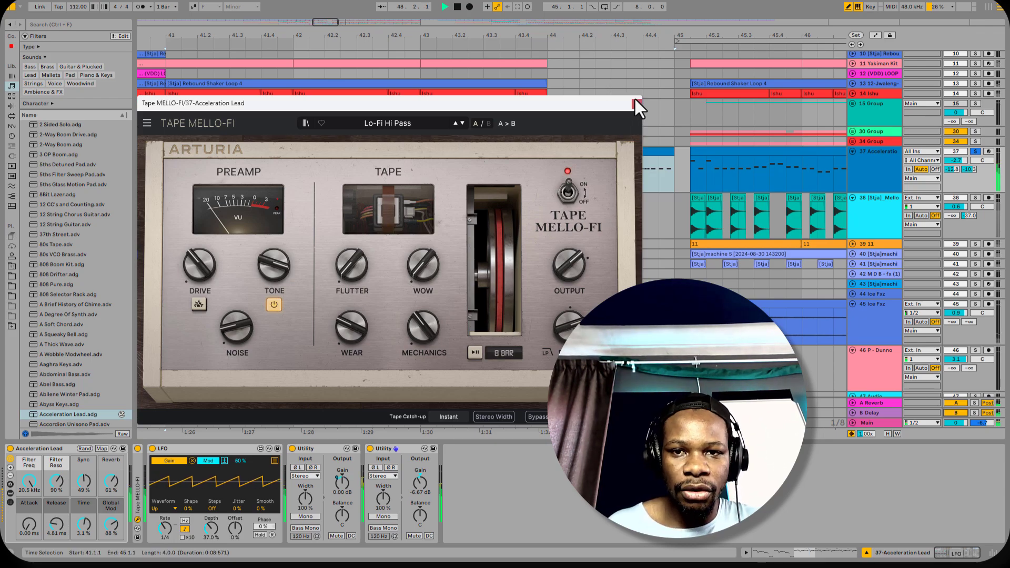
Stop playback and take the Acceleration Lead track out of solo, closing the Tape MELLO-FI window
key(space)
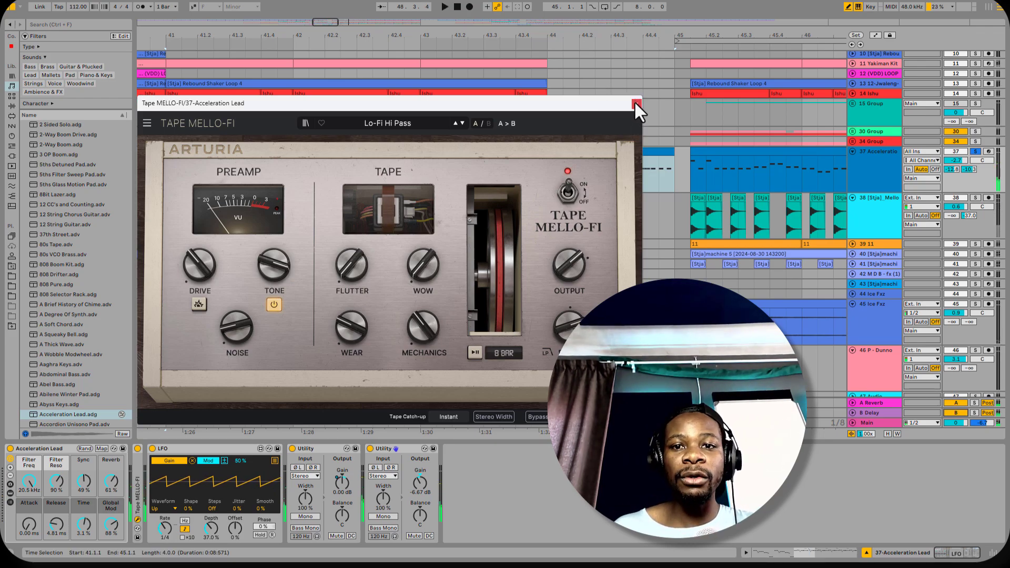
click(976, 151)
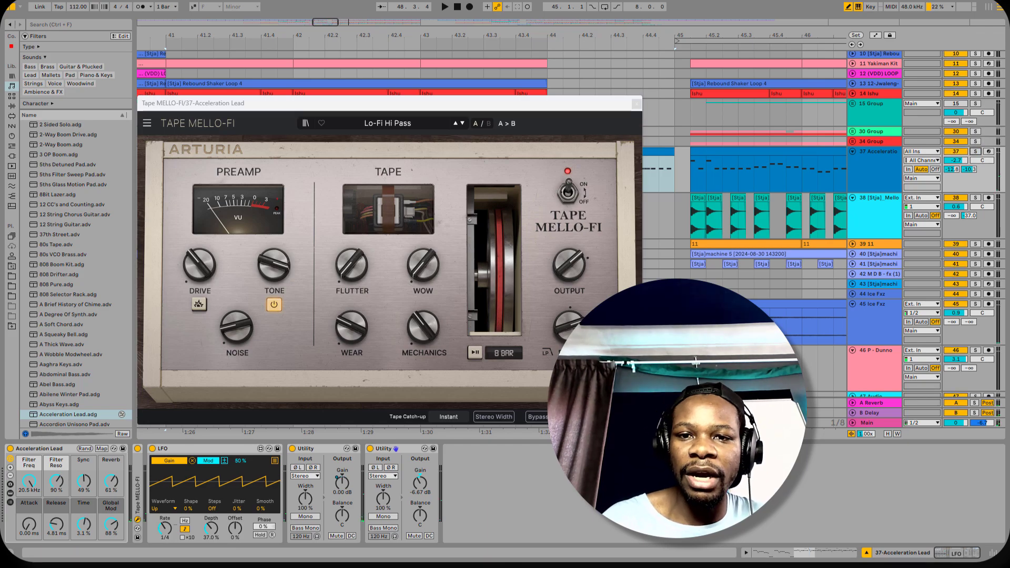
click(636, 104)
click(638, 105)
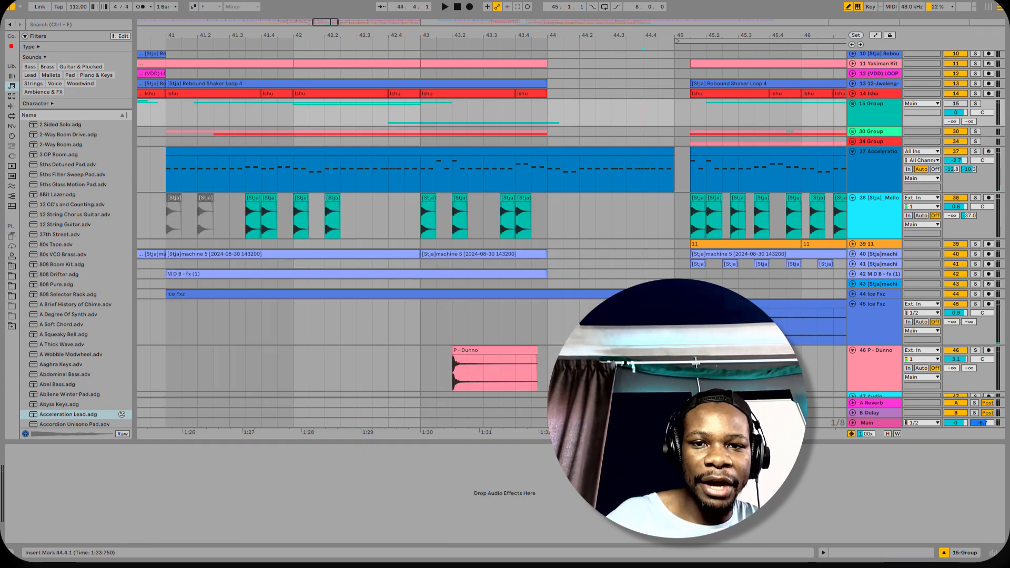
Play the full arrangement from bar 43 to hear the Acceleration Lead together with the other tracks
click(484, 176)
click(405, 177)
click(420, 176)
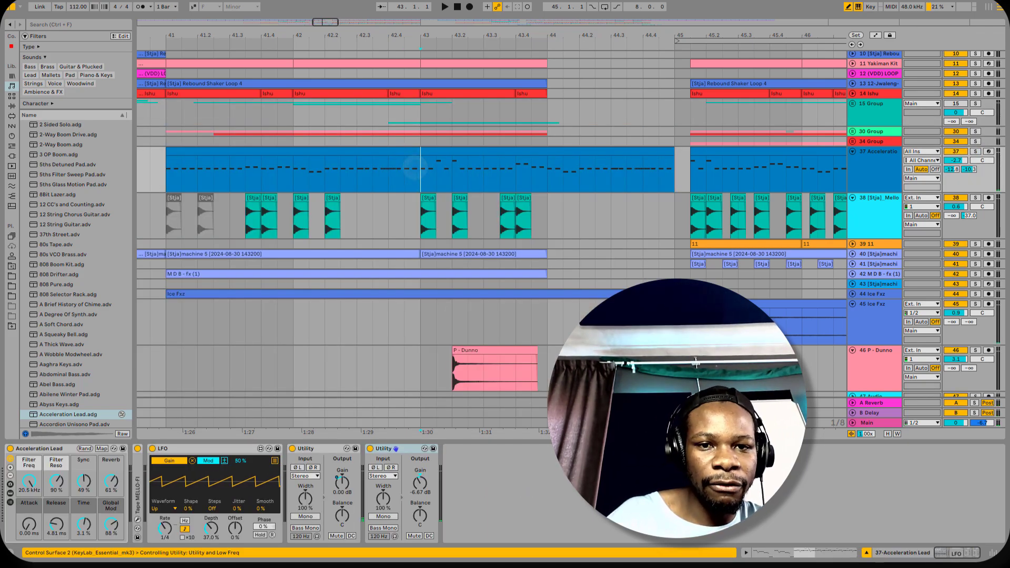
key(space)
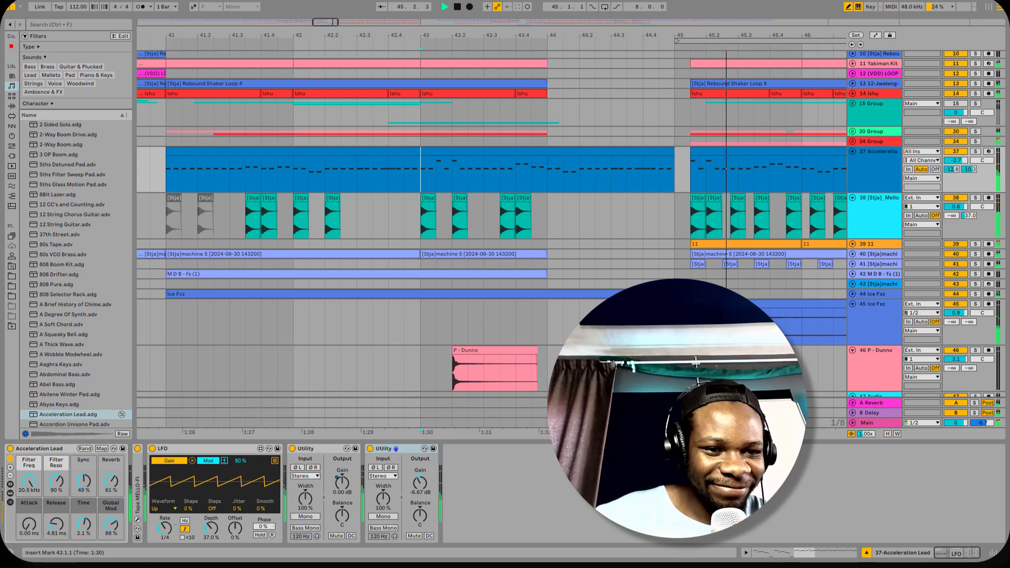
scroll(542, 174, down, 6)
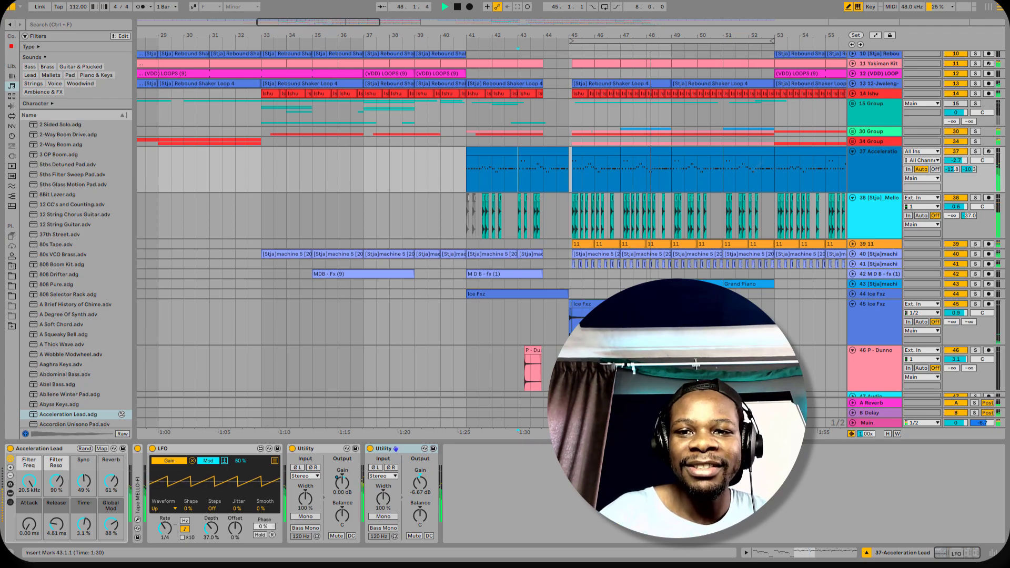
scroll(542, 173, down, 5)
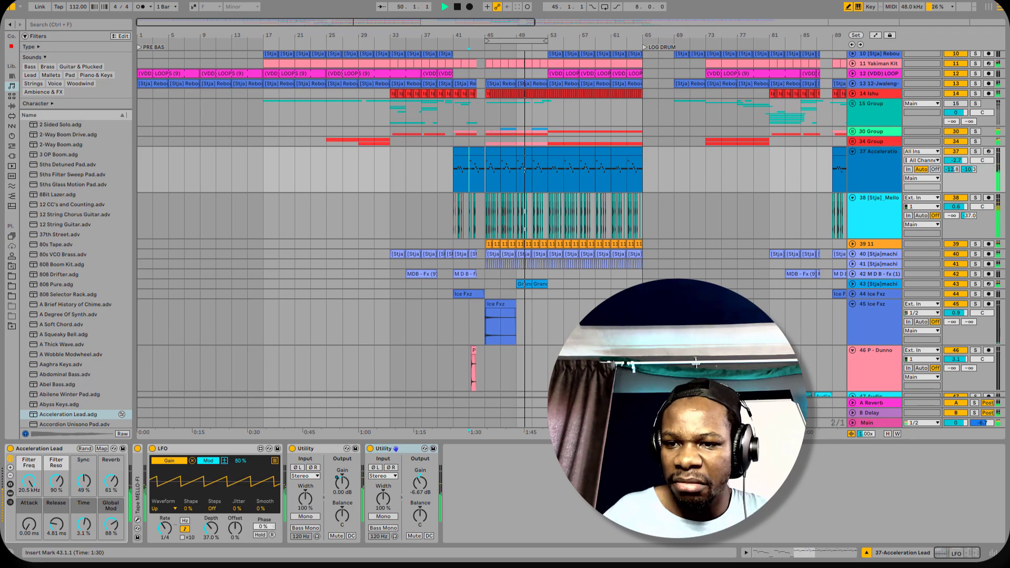
Unfold track 43 with the Grand Piano clips and lower its volume to -3.1 dB during playback, then stop the song
click(852, 284)
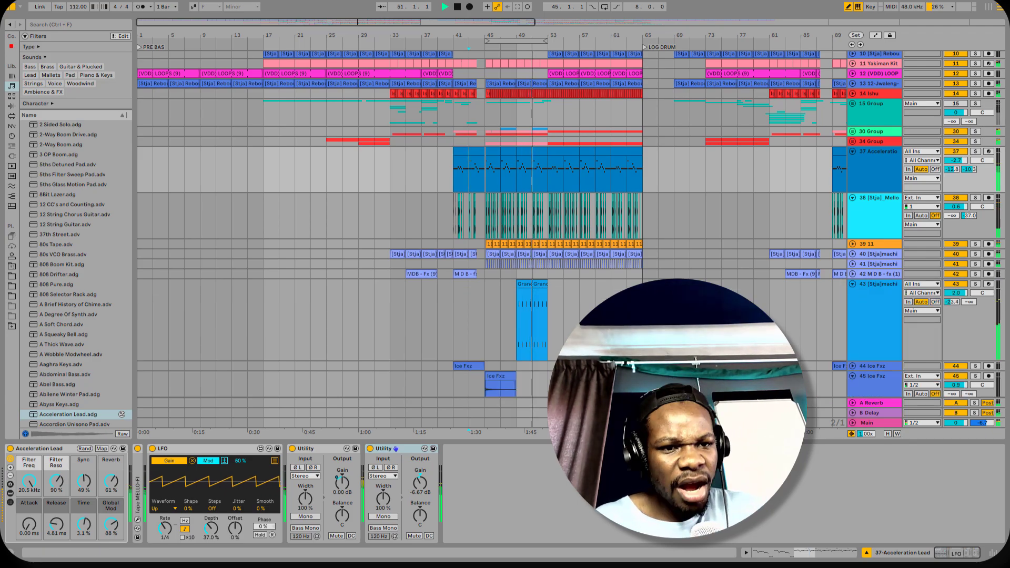
click(878, 284)
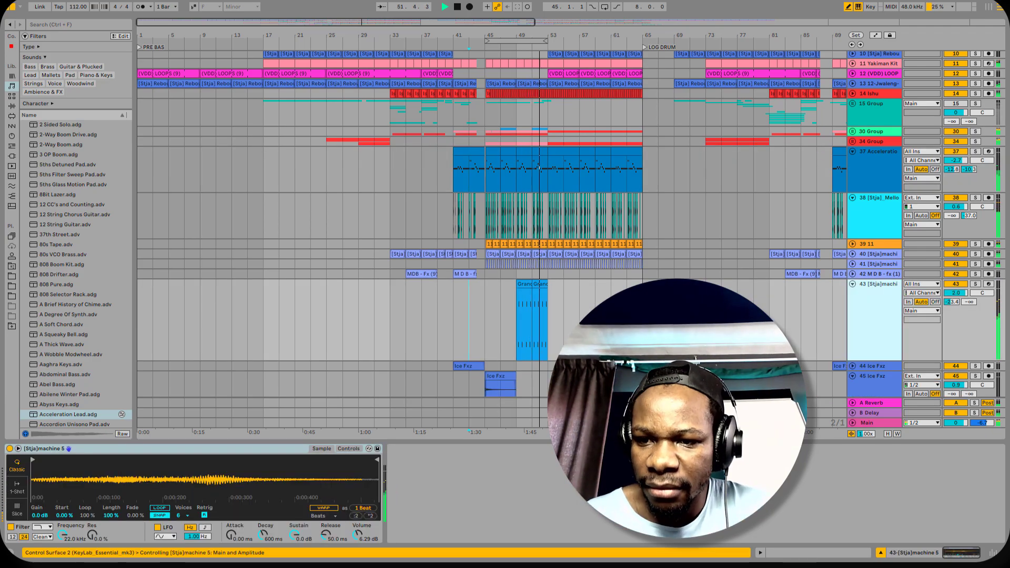
drag(955, 293, 955, 306)
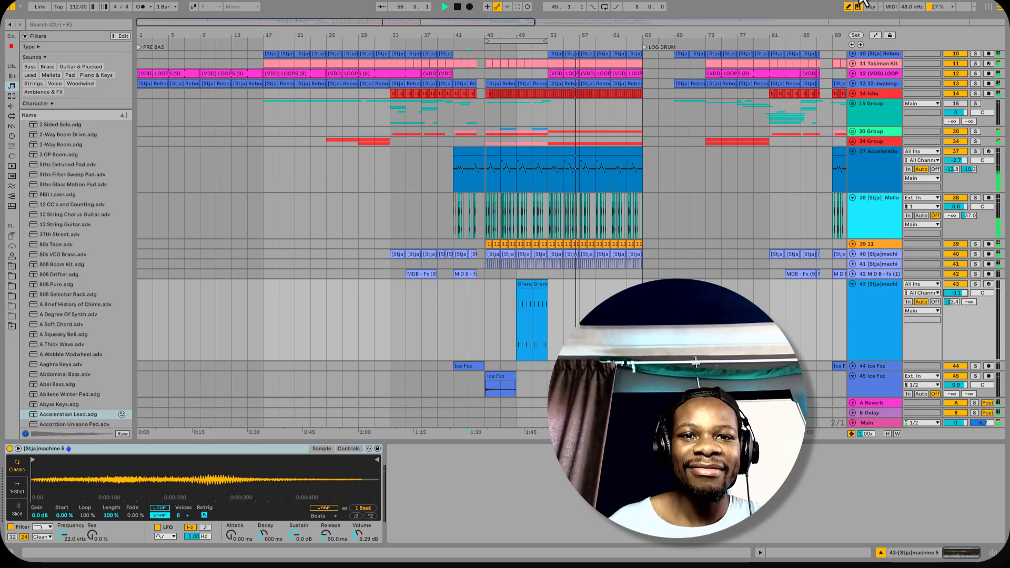
click(457, 7)
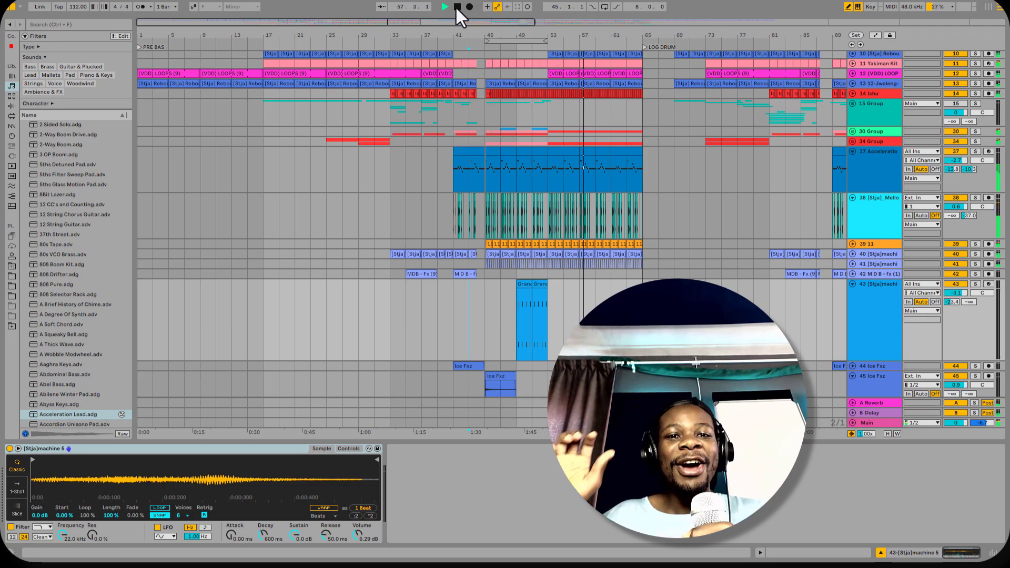